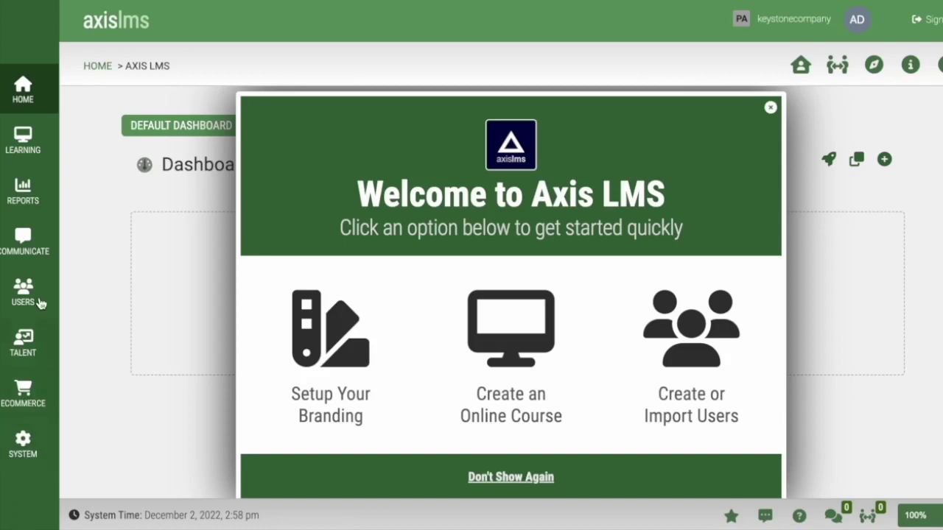
Step: In the instructor led training area, add an existing user as an instructor by searching for their username
{"action": "left_click", "coordinate": [50, 145]}
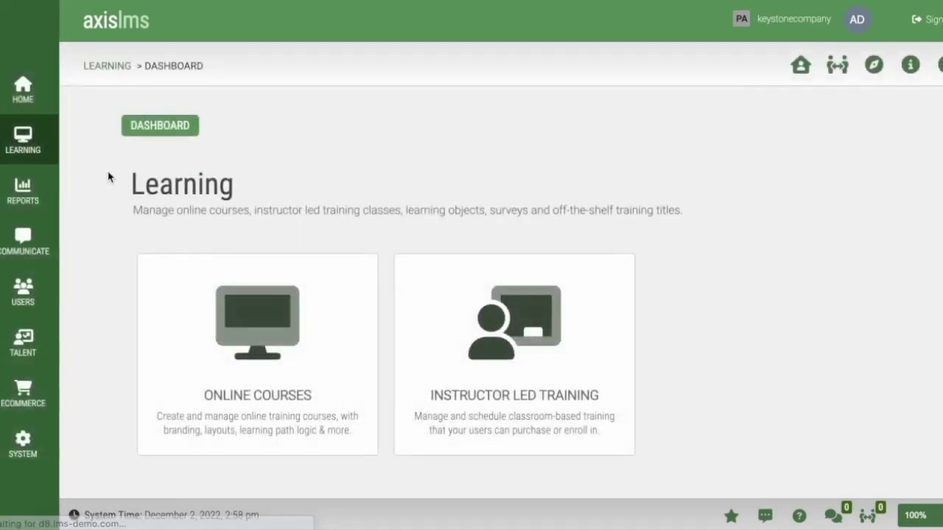
{"action": "left_click", "coordinate": [436, 332]}
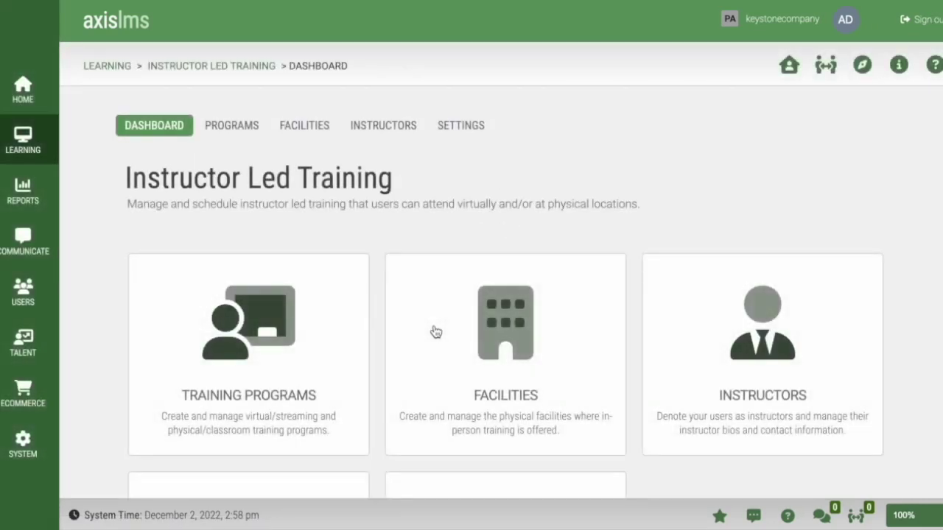
{"action": "left_click", "coordinate": [669, 354]}
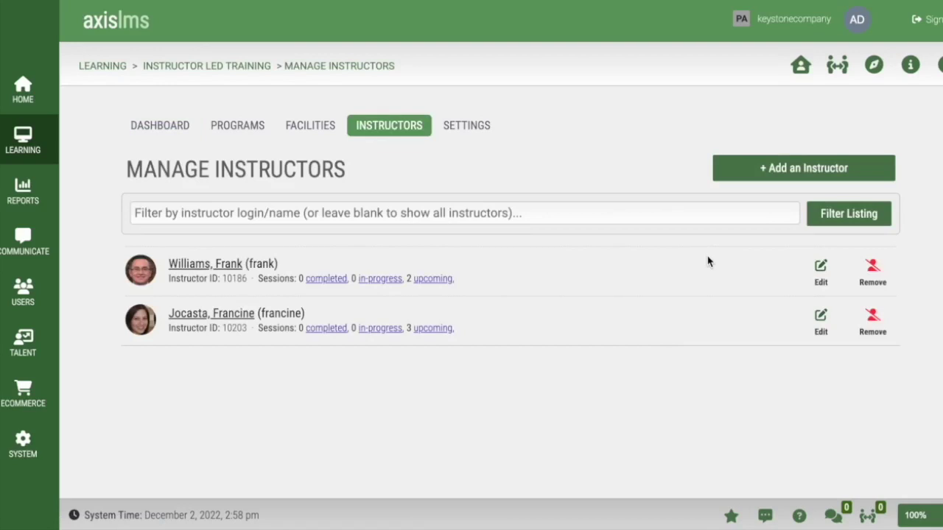
{"action": "left_click", "coordinate": [744, 170]}
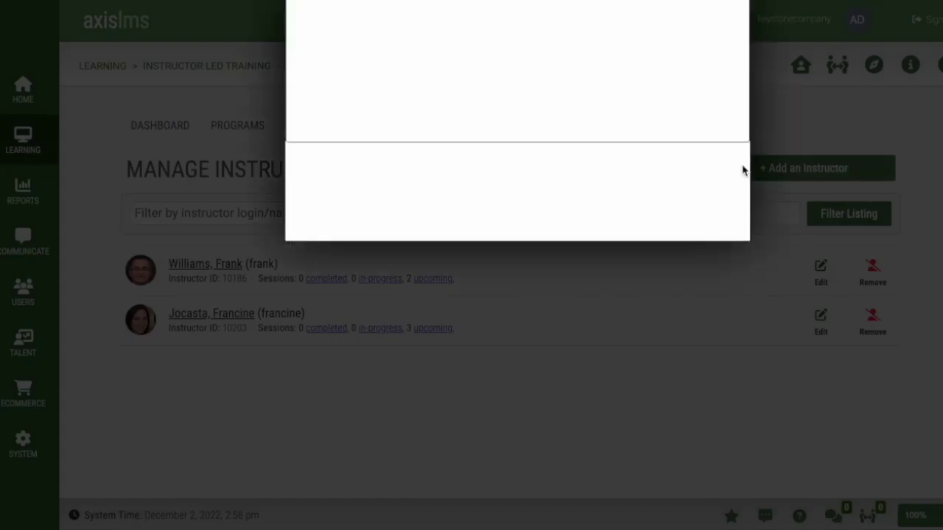
{"action": "type", "text": "greg"}
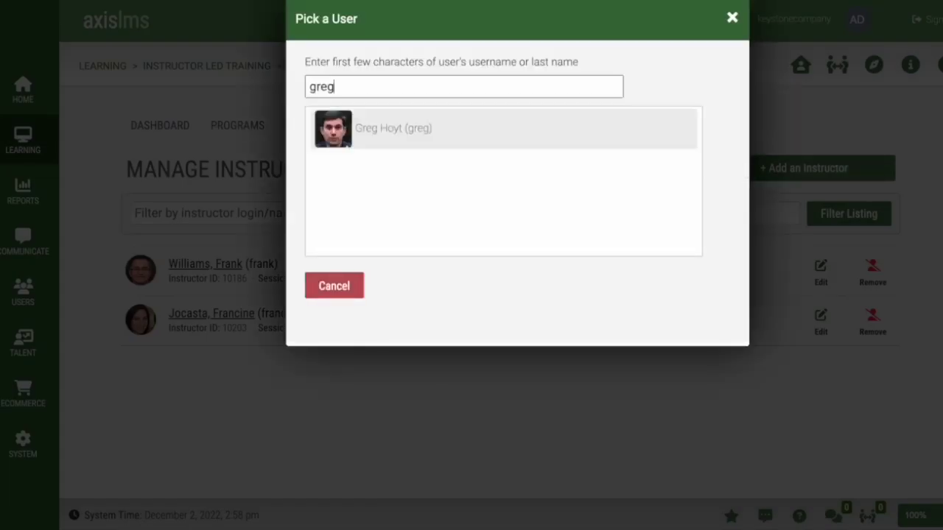
{"action": "left_click", "coordinate": [463, 139]}
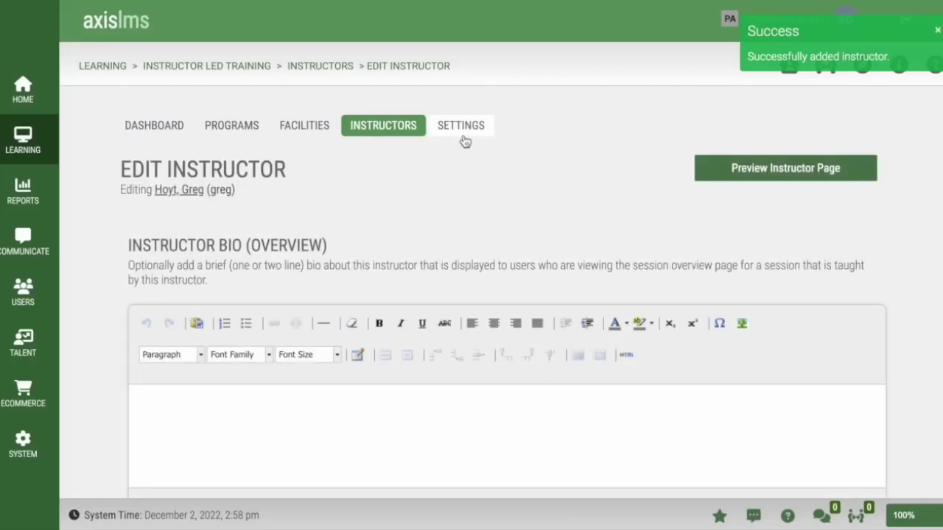
Step: Insert the Email Address and Phone Number placeholders into the instructor's overview bio and save the changes
{"action": "scroll", "coordinate": [463, 142], "scroll_direction": "down", "scroll_amount": 2}
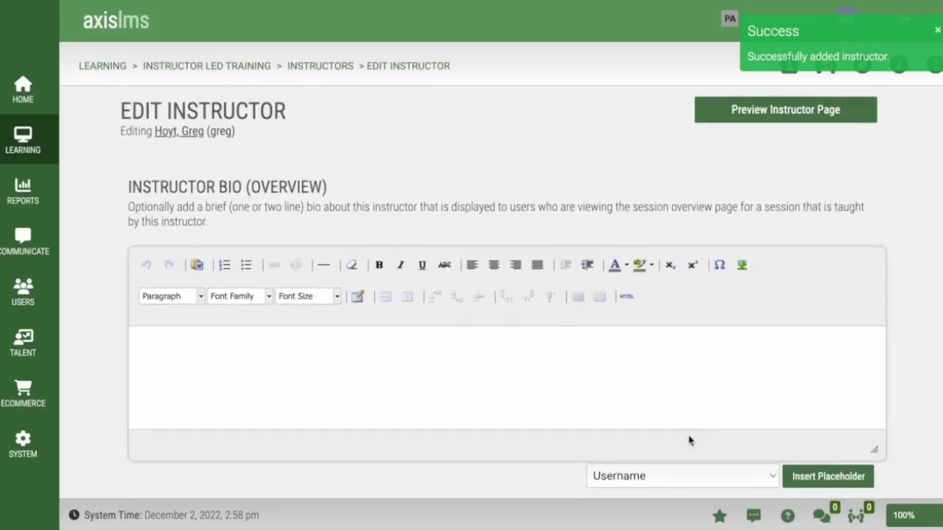
{"action": "left_click", "coordinate": [751, 475]}
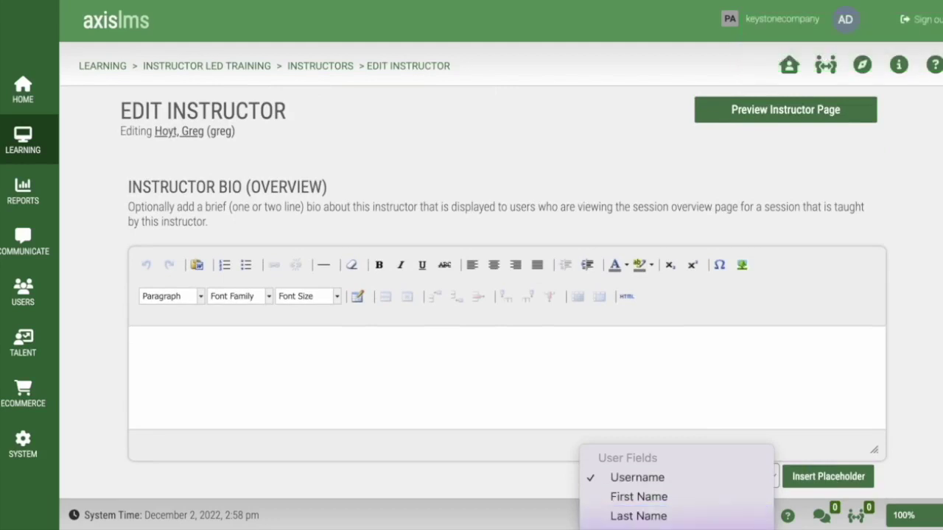
{"action": "left_click", "coordinate": [638, 529]}
{"action": "left_click", "coordinate": [814, 486]}
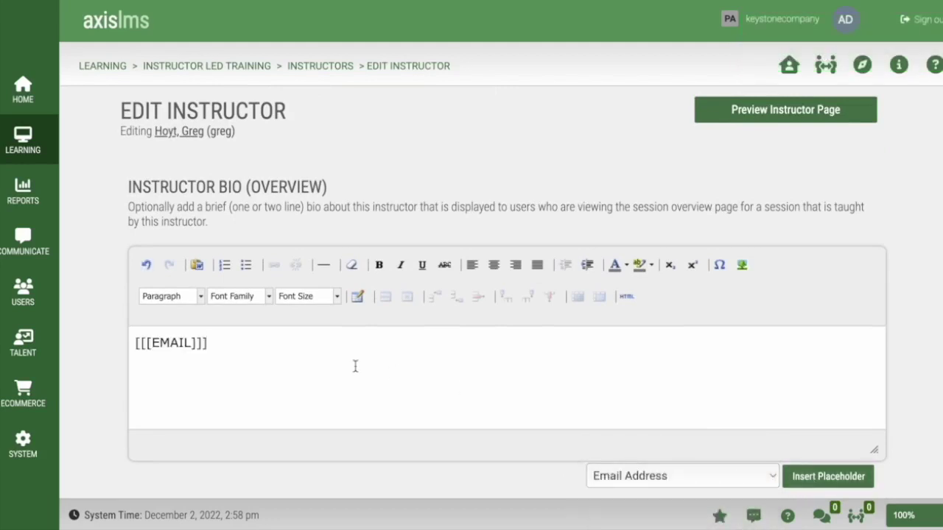
{"action": "left_click", "coordinate": [773, 481]}
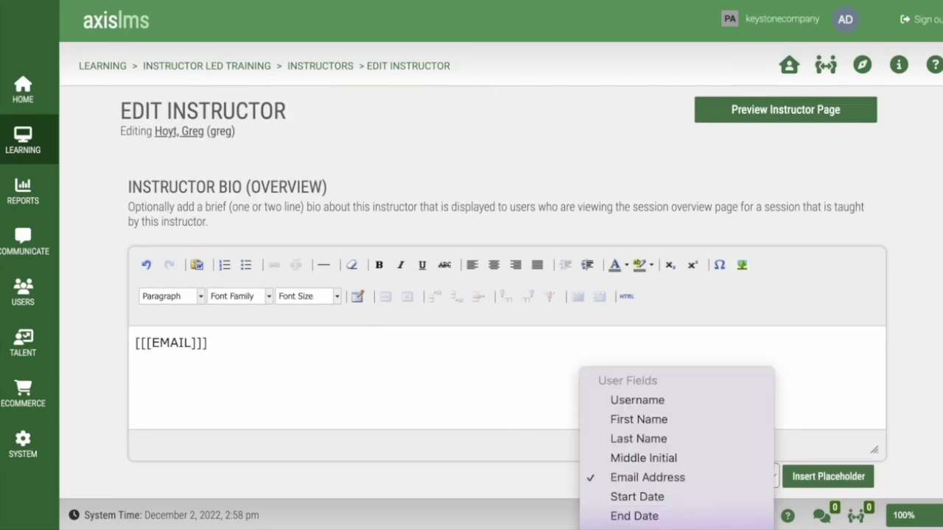
{"action": "left_click", "coordinate": [637, 528]}
{"action": "left_click", "coordinate": [821, 483]}
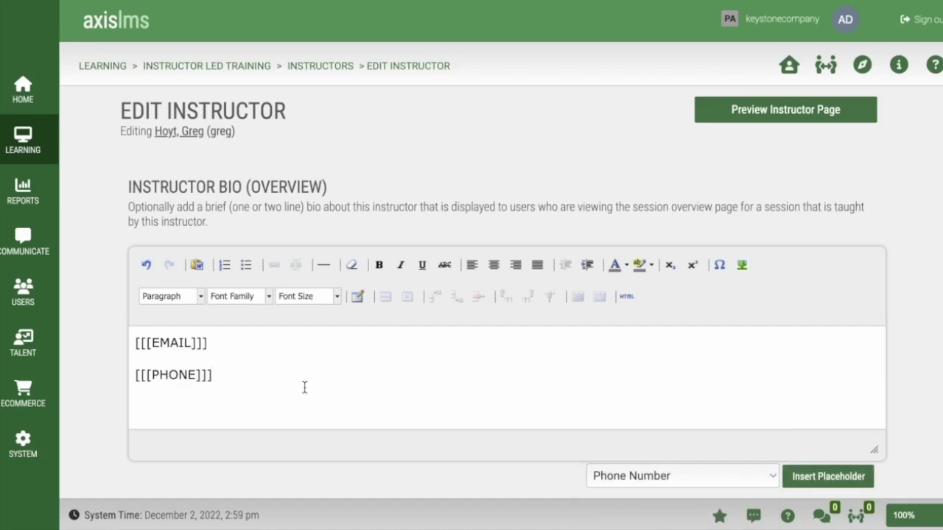
{"action": "scroll", "coordinate": [304, 387], "scroll_direction": "down", "scroll_amount": 2}
{"action": "scroll", "coordinate": [305, 390], "scroll_direction": "down", "scroll_amount": 4}
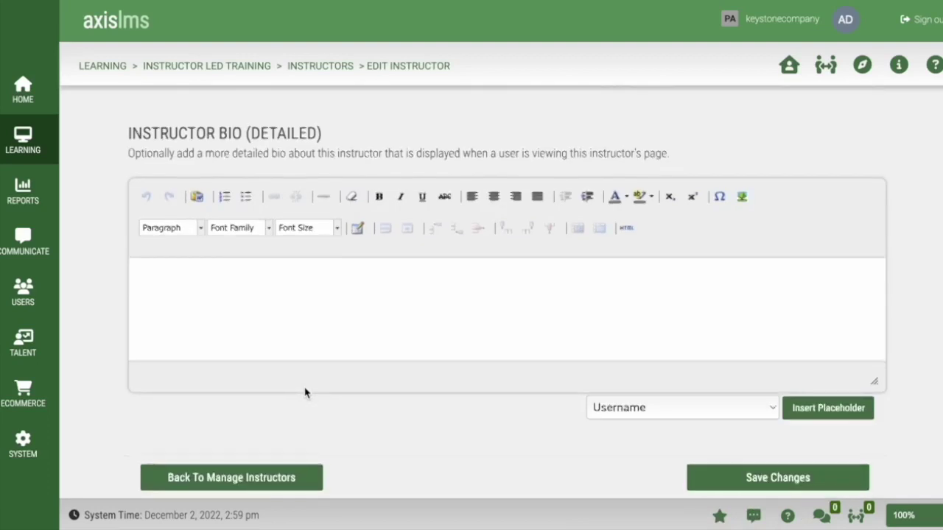
{"action": "left_click", "coordinate": [789, 480]}
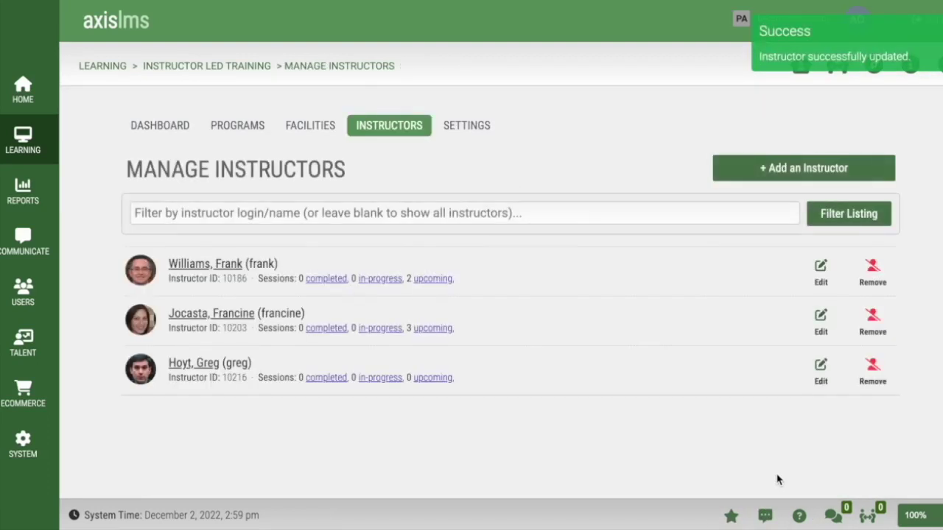
Step: Add a new instructor led training program named "Physics II"
{"action": "left_click", "coordinate": [175, 135]}
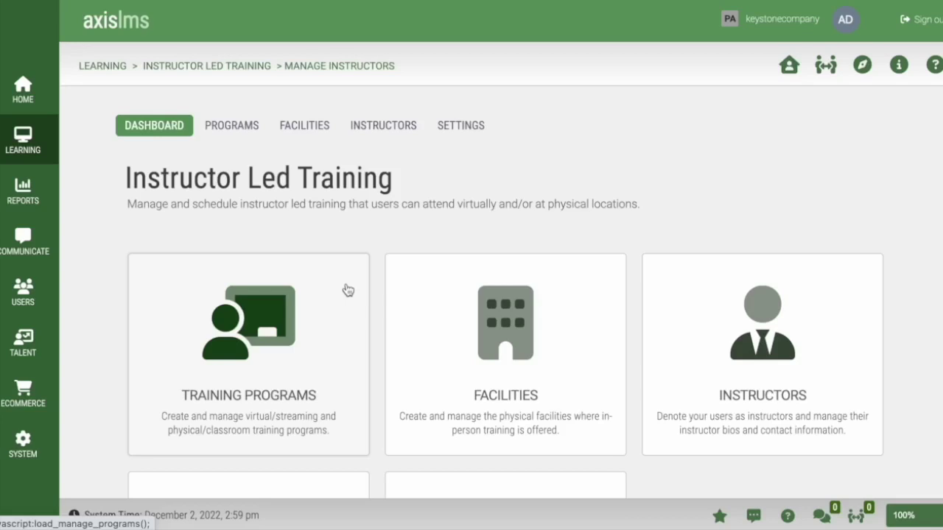
{"action": "left_click", "coordinate": [348, 290]}
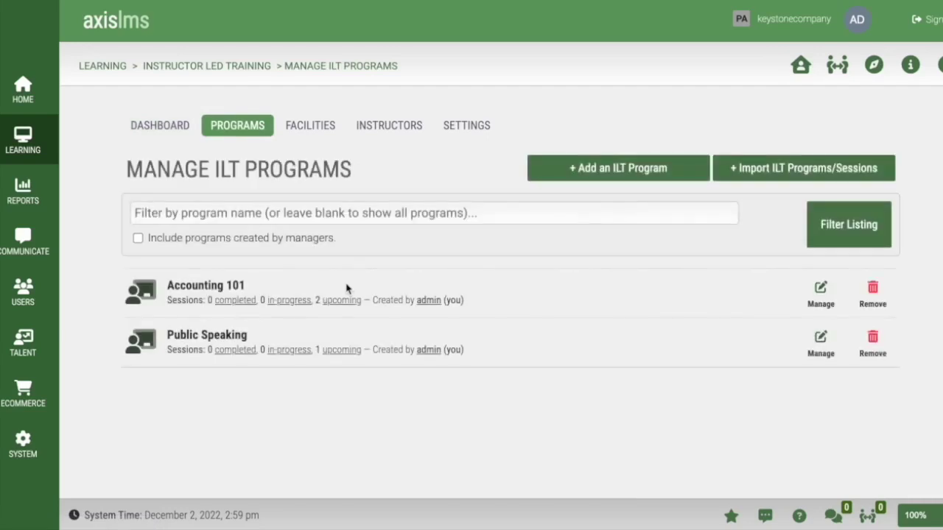
{"action": "left_click", "coordinate": [692, 179]}
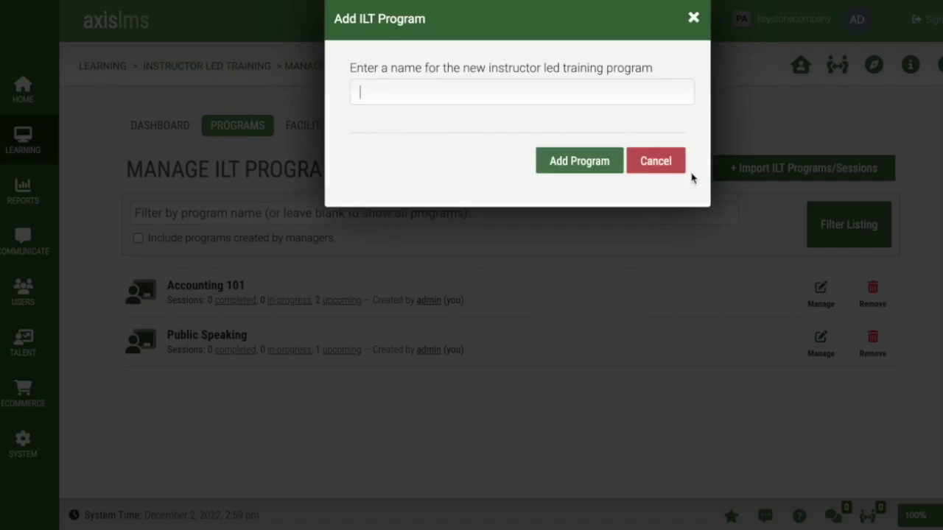
{"action": "type", "text": "Physics II"}
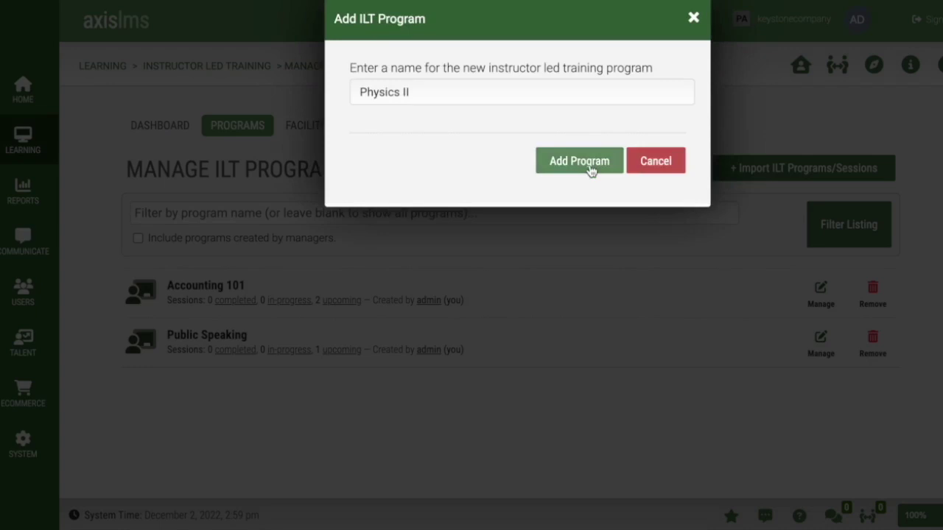
{"action": "left_click", "coordinate": [589, 165]}
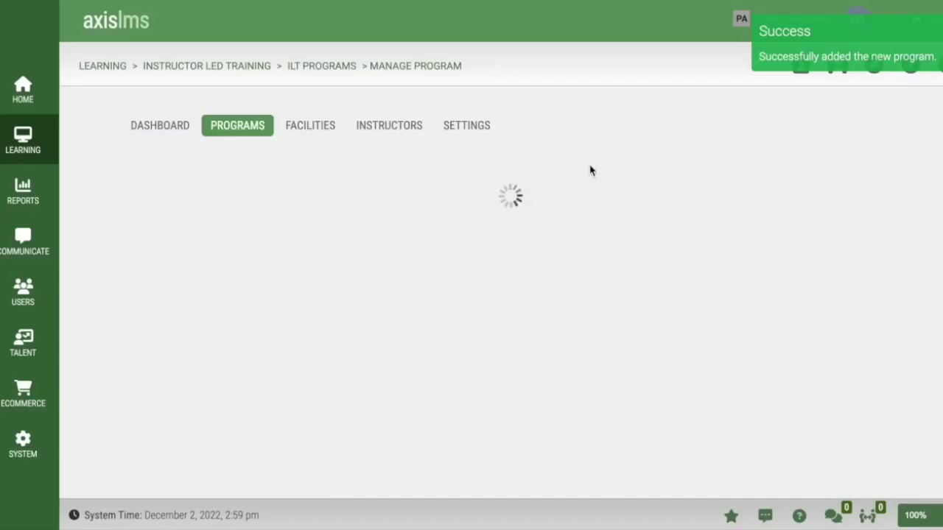
Step: Add a session named "Spring 2023" to the Physics II program, with an enrollment limit of 45 users
{"action": "left_click", "coordinate": [343, 418]}
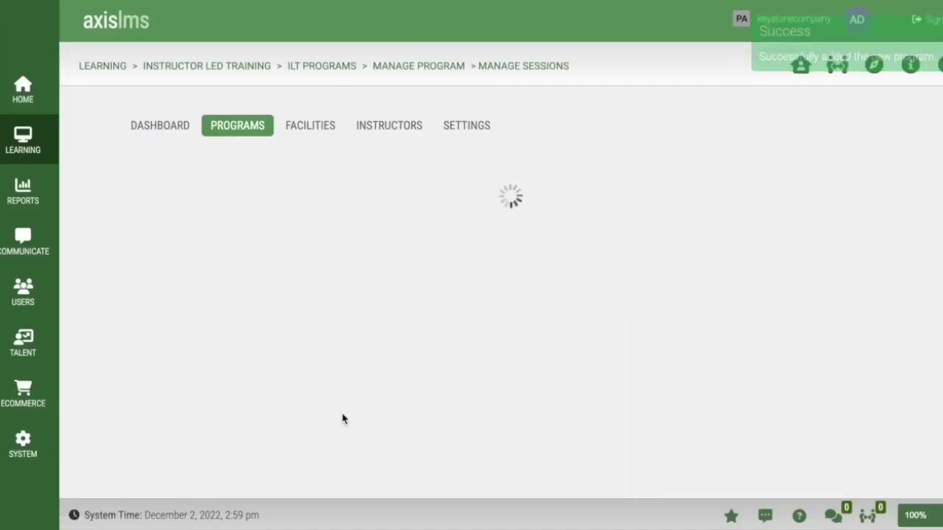
{"action": "scroll", "coordinate": [439, 408], "scroll_direction": "down", "scroll_amount": 1}
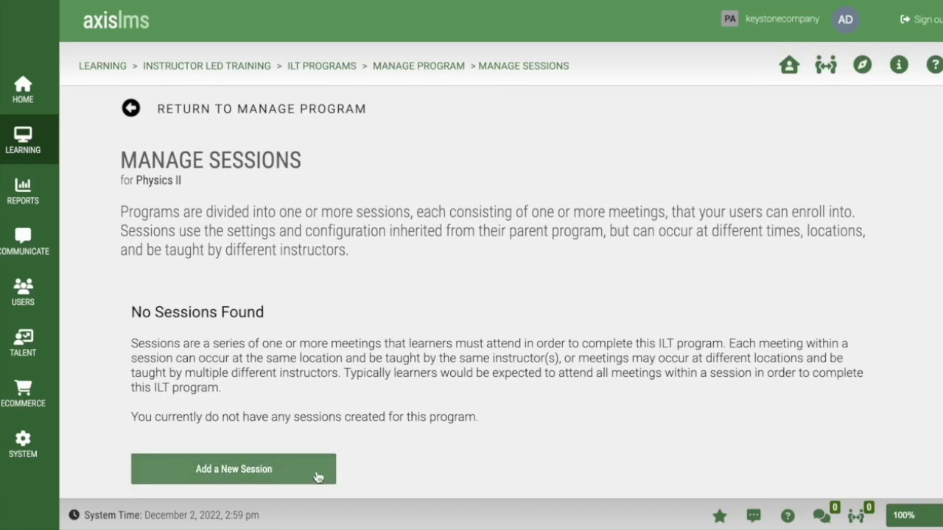
{"action": "left_click", "coordinate": [318, 477]}
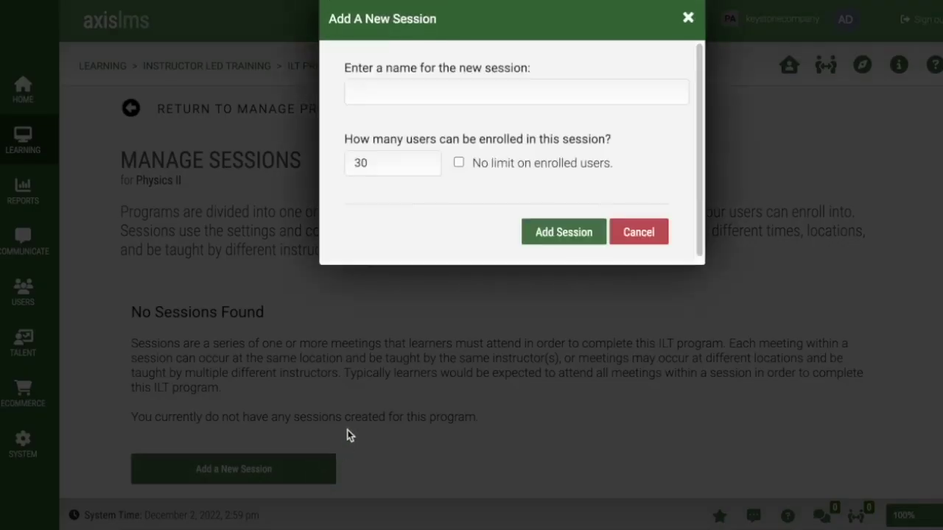
{"action": "type", "text": "Spring 2023"}
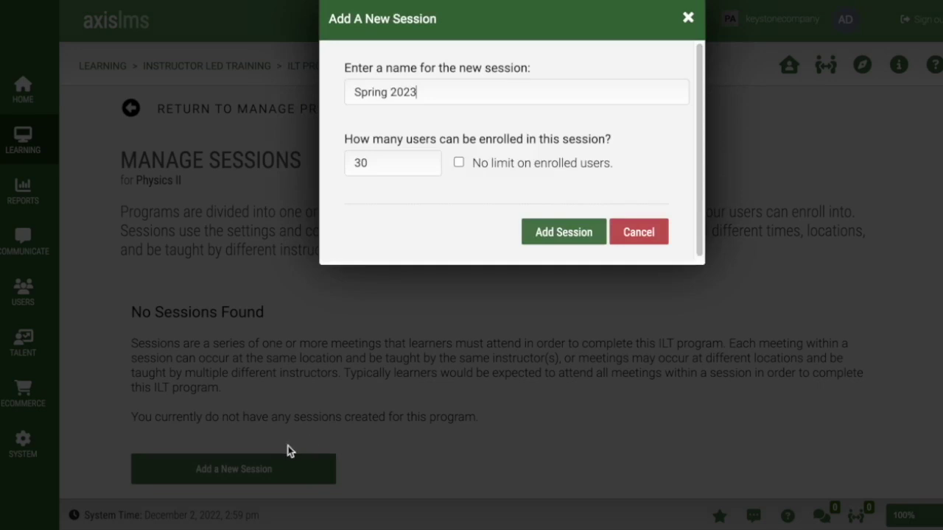
{"action": "left_click_drag", "start_coordinate": [379, 162], "coordinate": [345, 167]}
{"action": "type", "text": "45"}
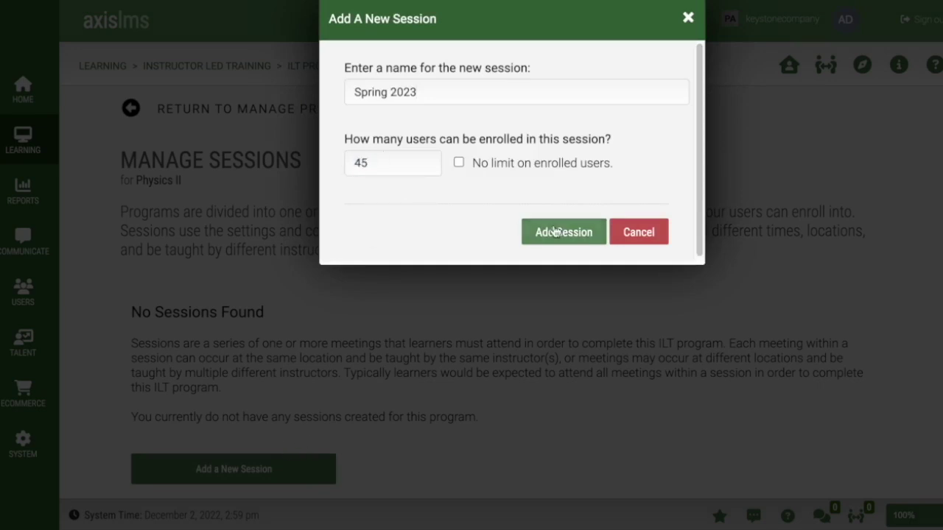
{"action": "left_click", "coordinate": [555, 232]}
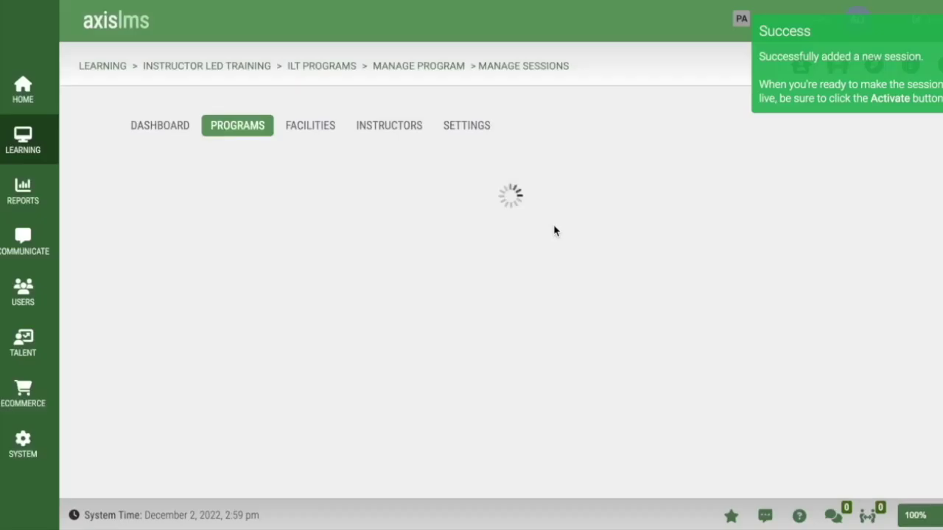
Step: Start creating a series of meetings for the Spring 2023 session
{"action": "scroll", "coordinate": [534, 345], "scroll_direction": "down", "scroll_amount": 1}
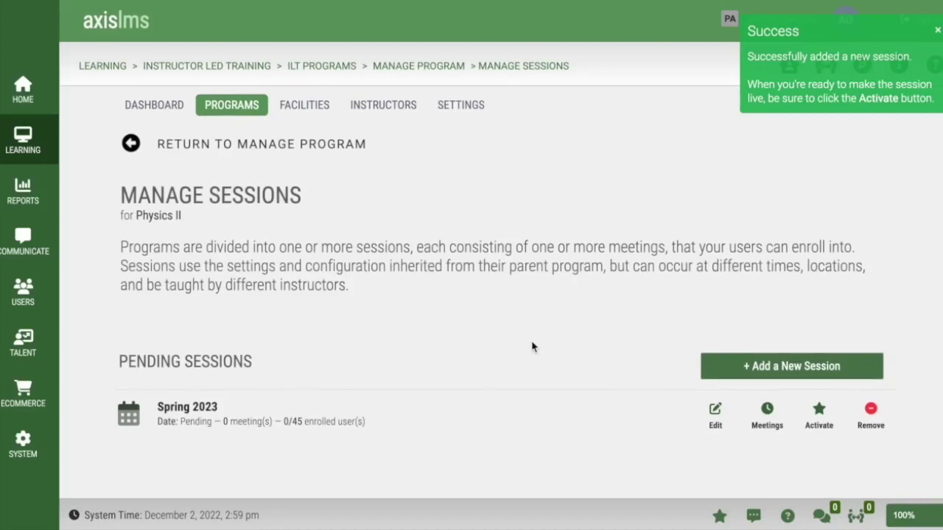
{"action": "left_click", "coordinate": [770, 395]}
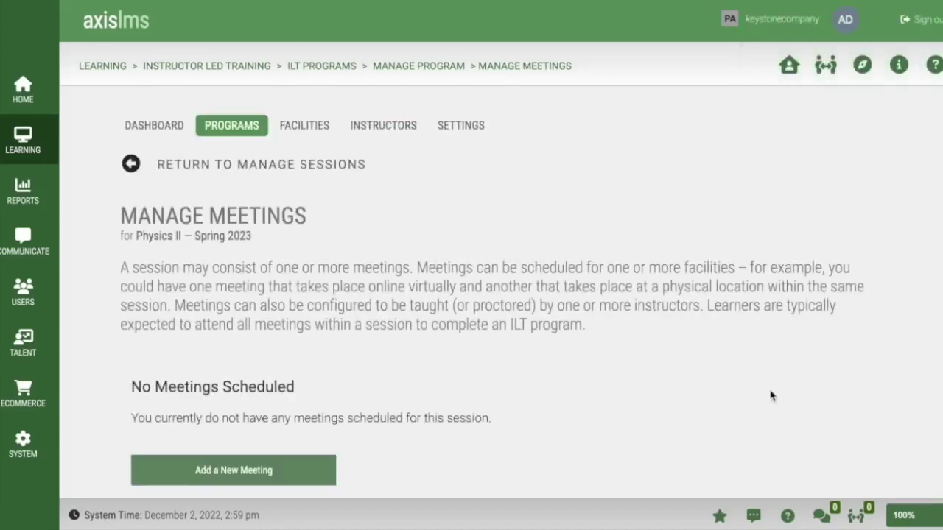
{"action": "left_click", "coordinate": [337, 475]}
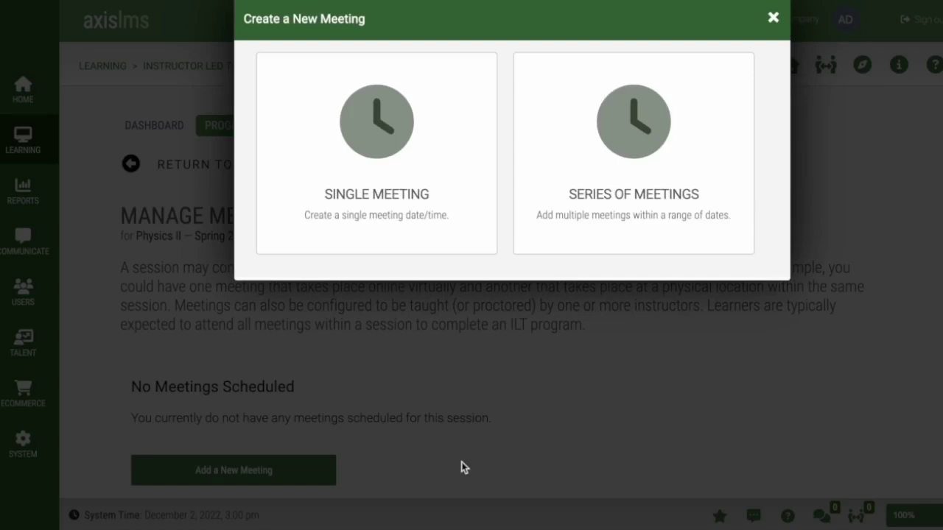
{"action": "left_click", "coordinate": [661, 243]}
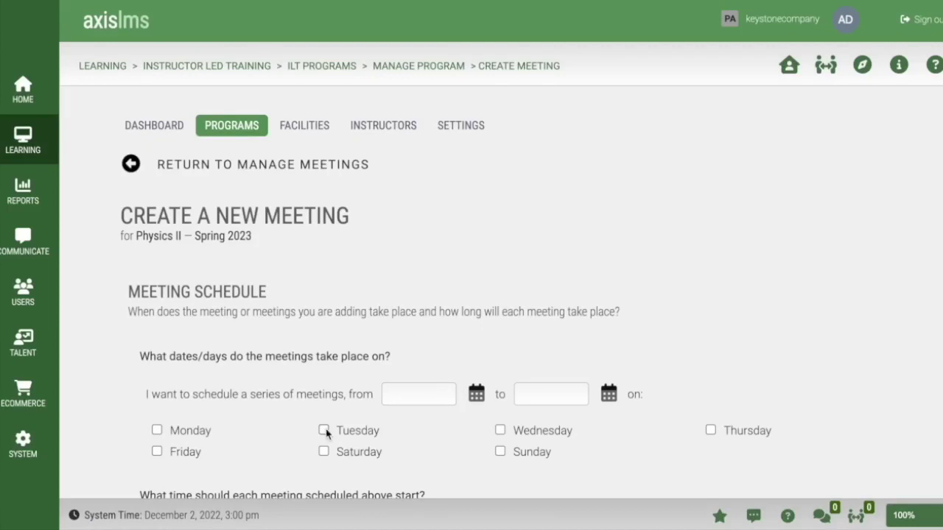
Step: Schedule the meeting series on Tuesdays and Thursdays from 01-03-2023 to 05-25-2023
{"action": "left_click", "coordinate": [710, 431]}
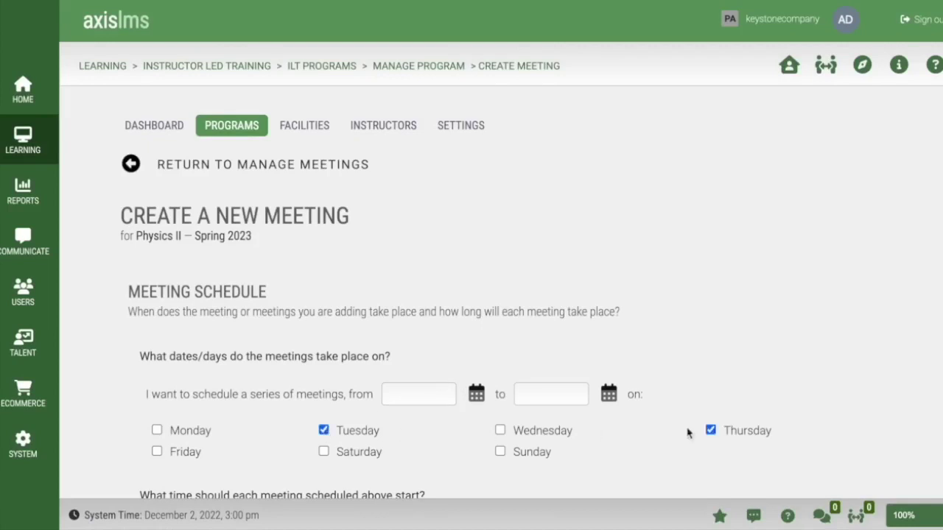
{"action": "left_click", "coordinate": [476, 396]}
{"action": "left_click", "coordinate": [438, 215]}
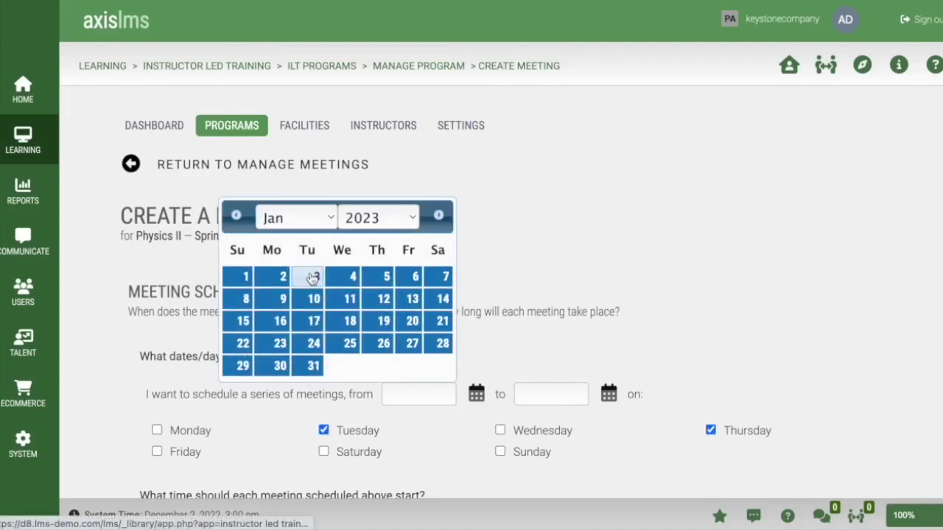
{"action": "left_click", "coordinate": [312, 276]}
{"action": "left_click", "coordinate": [609, 394]}
{"action": "left_click", "coordinate": [571, 216]}
{"action": "left_click", "coordinate": [572, 216]}
{"action": "left_click", "coordinate": [571, 216]}
{"action": "left_click", "coordinate": [571, 215]}
{"action": "left_click", "coordinate": [515, 343]}
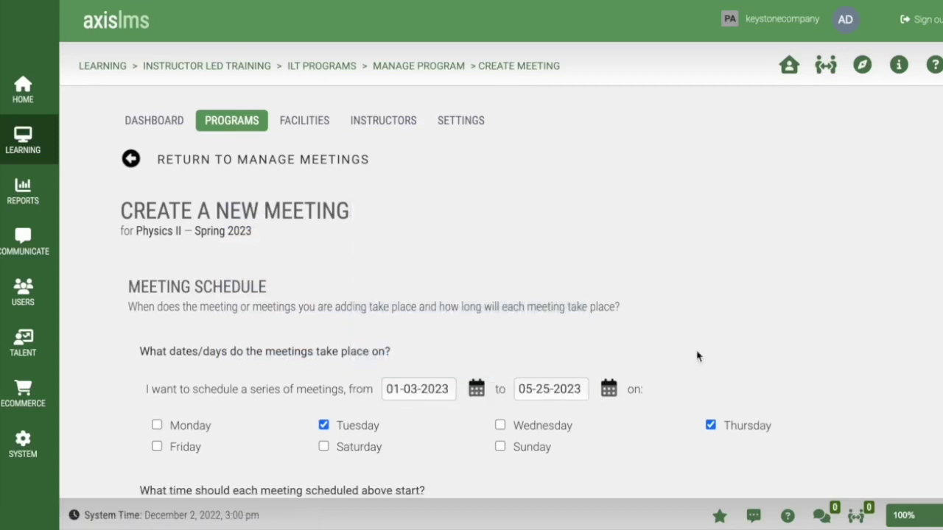
Step: Set each meeting's start time to 01:30 pm and its duration to 90 minutes
{"action": "scroll", "coordinate": [522, 319], "scroll_direction": "down", "scroll_amount": 4}
{"action": "left_click", "coordinate": [163, 248]}
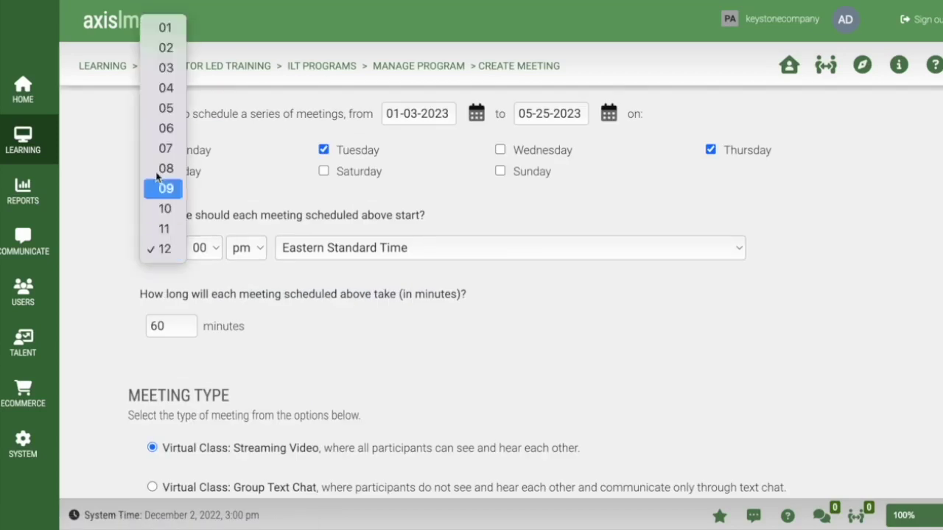
{"action": "left_click", "coordinate": [164, 29]}
{"action": "left_click", "coordinate": [204, 247]}
{"action": "scroll", "coordinate": [198, 390], "scroll_direction": "down", "scroll_amount": 5}
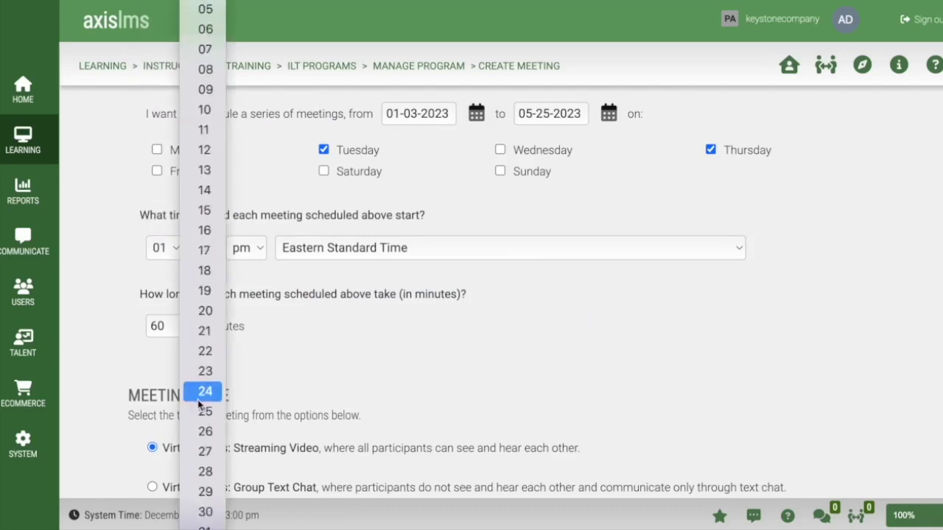
{"action": "left_click", "coordinate": [204, 444]}
{"action": "double_click", "coordinate": [150, 324]}
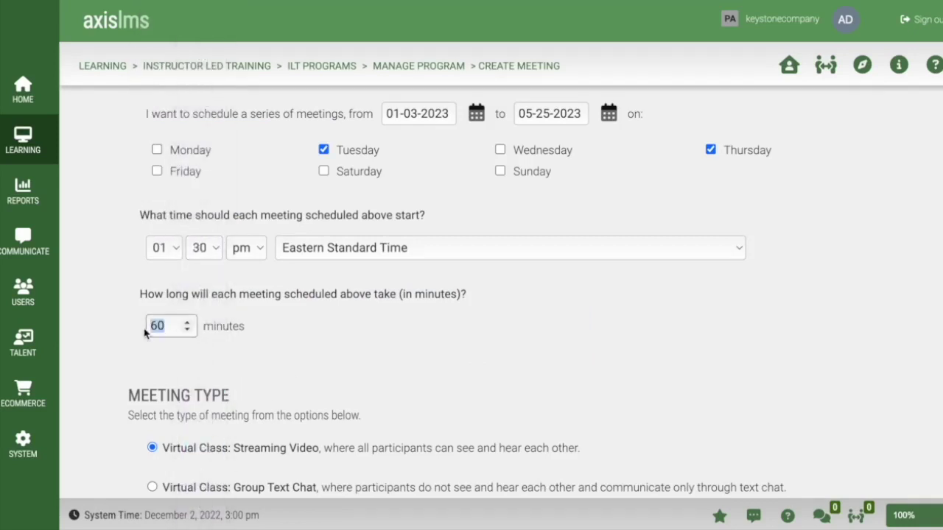
{"action": "type", "text": "90"}
{"action": "scroll", "coordinate": [431, 367], "scroll_direction": "down", "scroll_amount": 2}
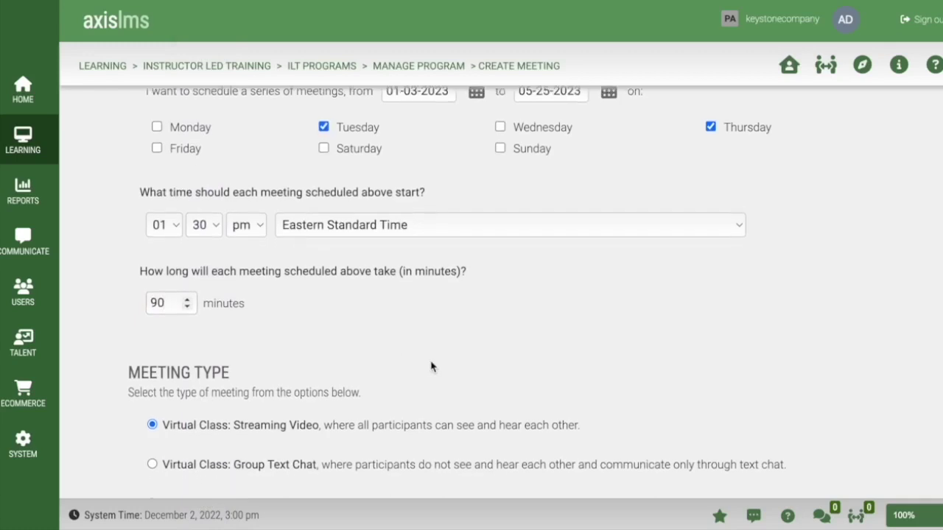
Step: Assign the last listed instructor to the streaming video virtual class meetings and save the meeting series
{"action": "scroll", "coordinate": [432, 367], "scroll_direction": "down", "scroll_amount": 1}
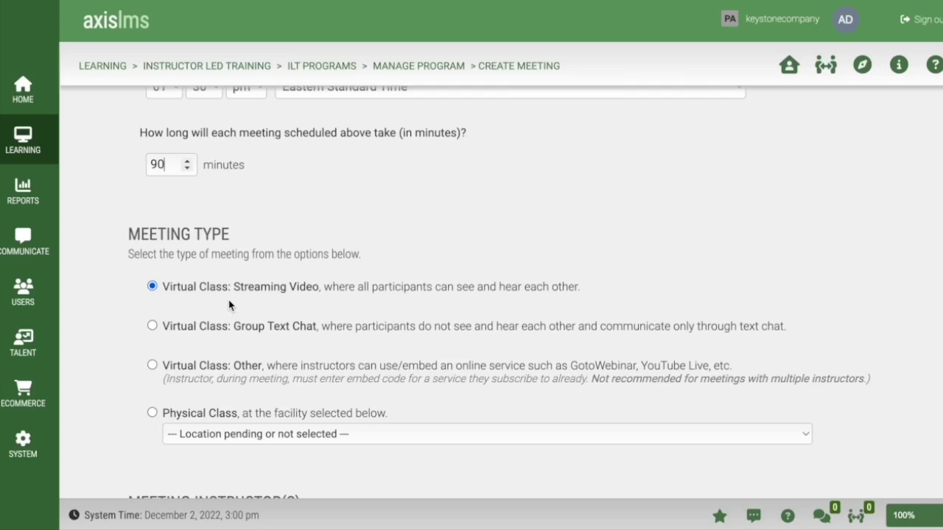
{"action": "scroll", "coordinate": [229, 303], "scroll_direction": "down", "scroll_amount": 4}
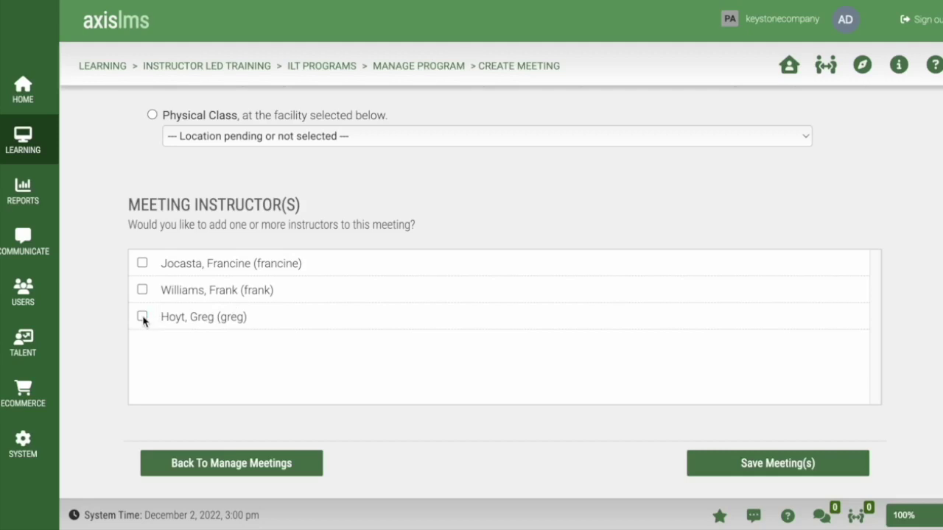
{"action": "left_click", "coordinate": [786, 465]}
Step: Review the saved meetings, return to the Physics II sessions and activate the Spring 2023 session
{"action": "scroll", "coordinate": [577, 421], "scroll_direction": "down", "scroll_amount": 2}
{"action": "scroll", "coordinate": [577, 422], "scroll_direction": "down", "scroll_amount": 3}
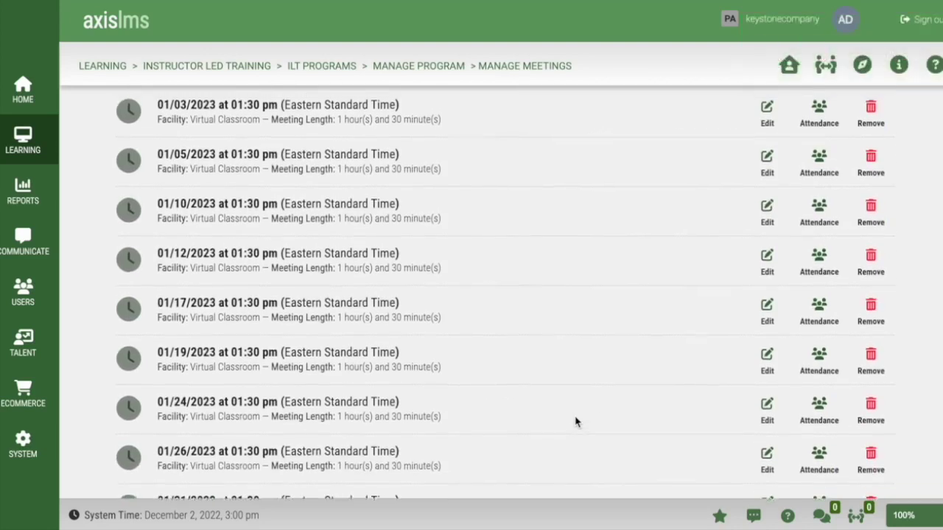
{"action": "scroll", "coordinate": [577, 422], "scroll_direction": "up", "scroll_amount": 1}
{"action": "scroll", "coordinate": [576, 422], "scroll_direction": "up", "scroll_amount": 2}
{"action": "scroll", "coordinate": [577, 422], "scroll_direction": "up", "scroll_amount": 1}
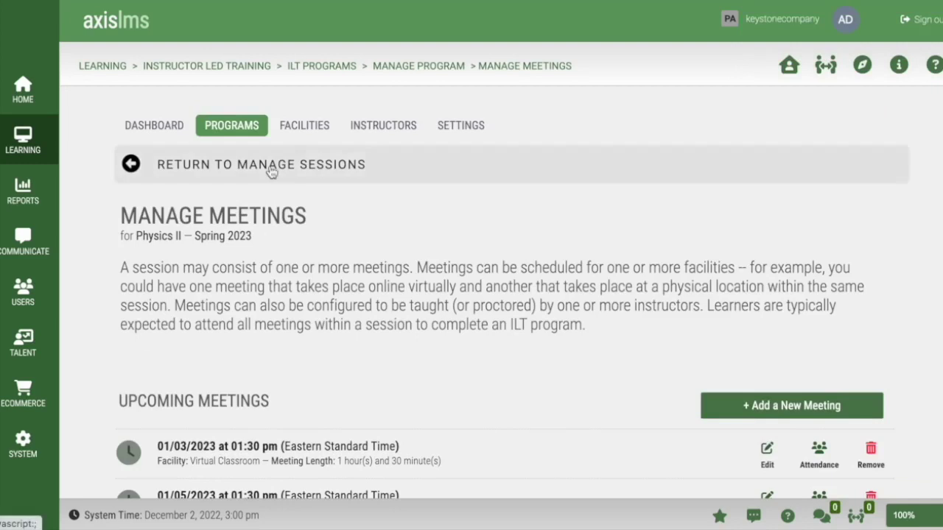
{"action": "left_click", "coordinate": [271, 171]}
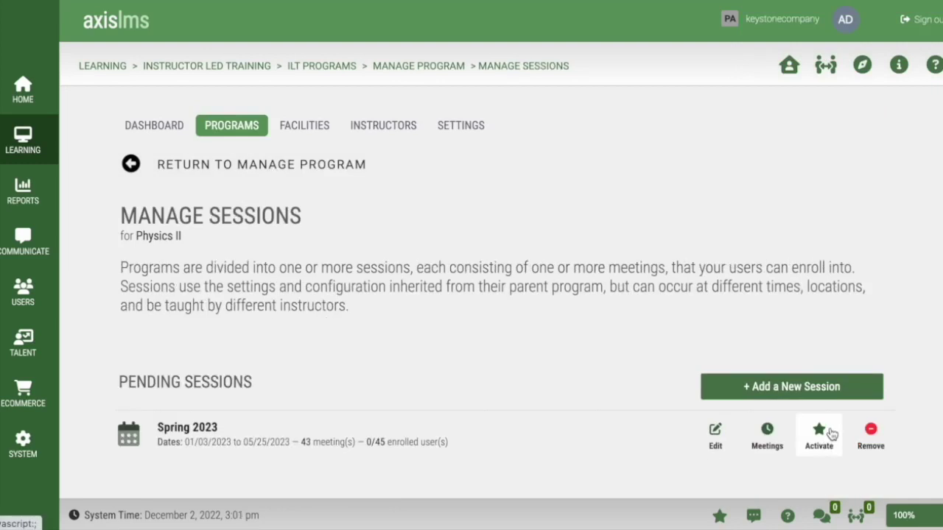
{"action": "left_click", "coordinate": [831, 434]}
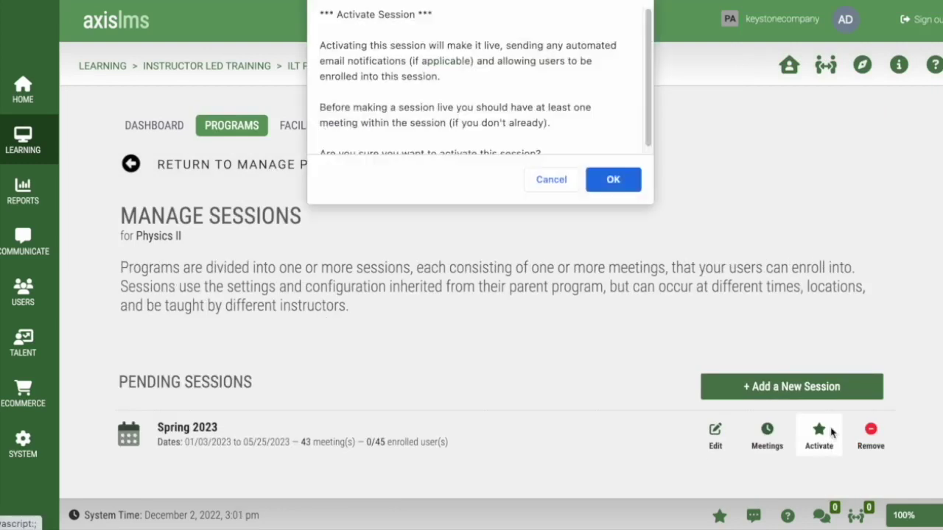
{"action": "left_click", "coordinate": [613, 181]}
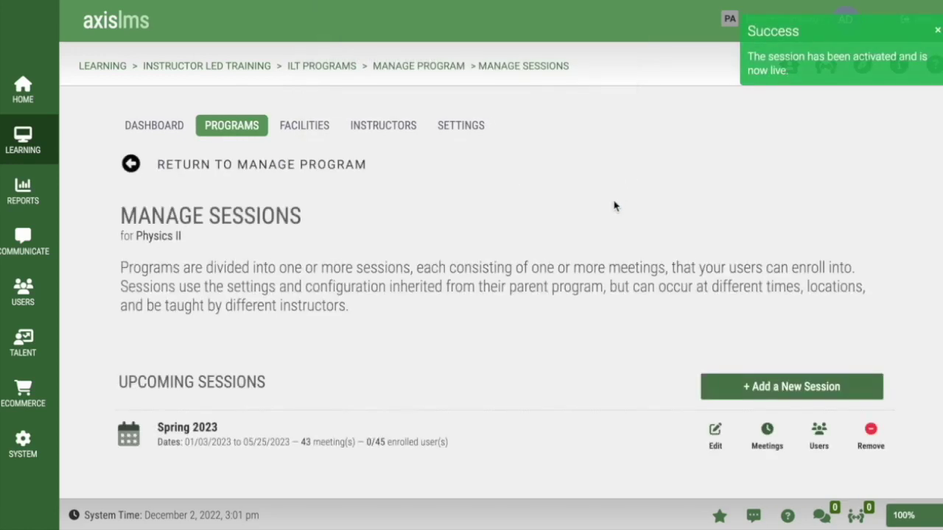
Step: Preview the Physics II program as participants see it and look through the Spring 2023 session's upcoming meetings
{"action": "left_click", "coordinate": [312, 171]}
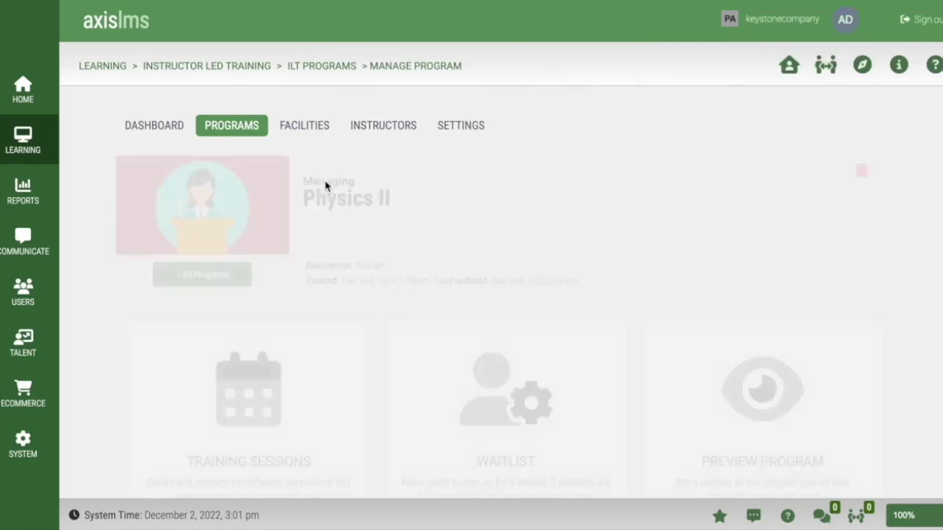
{"action": "scroll", "coordinate": [446, 332], "scroll_direction": "down", "scroll_amount": 1}
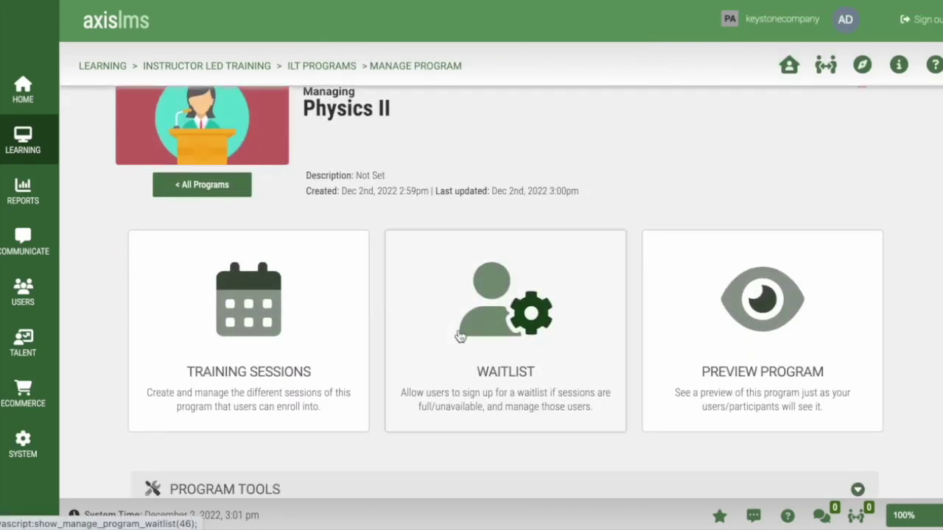
{"action": "left_click", "coordinate": [673, 341]}
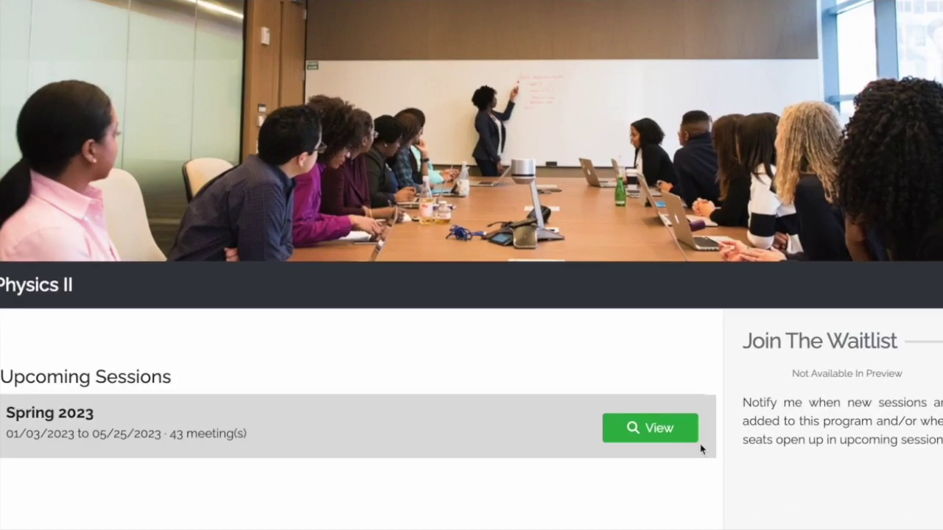
{"action": "left_click", "coordinate": [645, 429]}
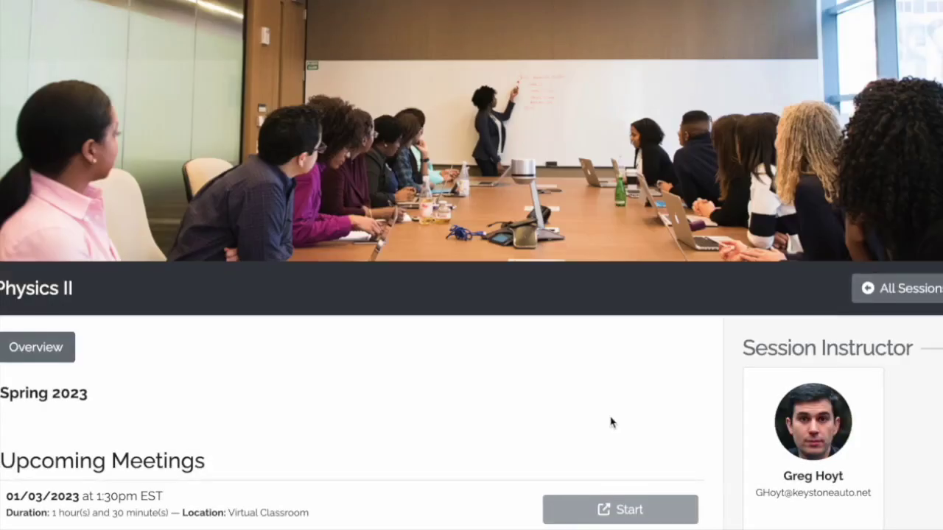
{"action": "scroll", "coordinate": [609, 422], "scroll_direction": "down", "scroll_amount": 2}
{"action": "scroll", "coordinate": [610, 422], "scroll_direction": "down", "scroll_amount": 1}
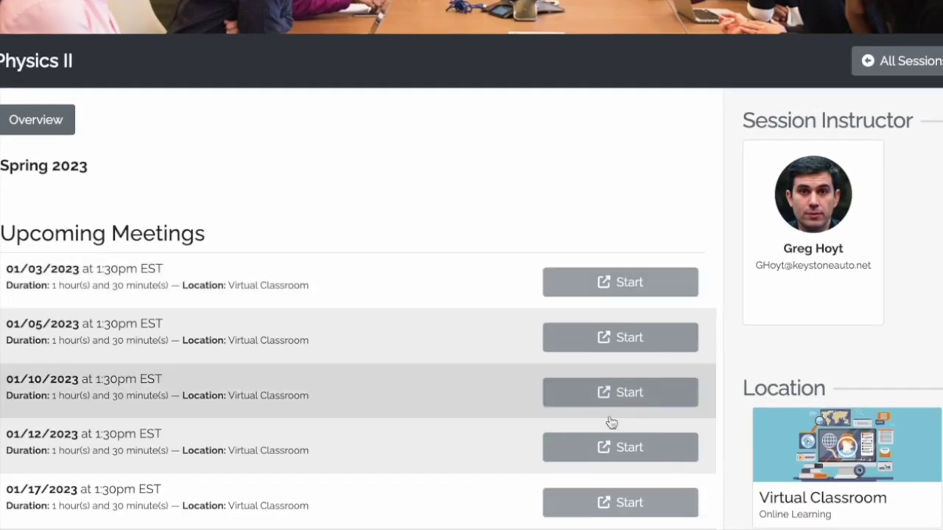